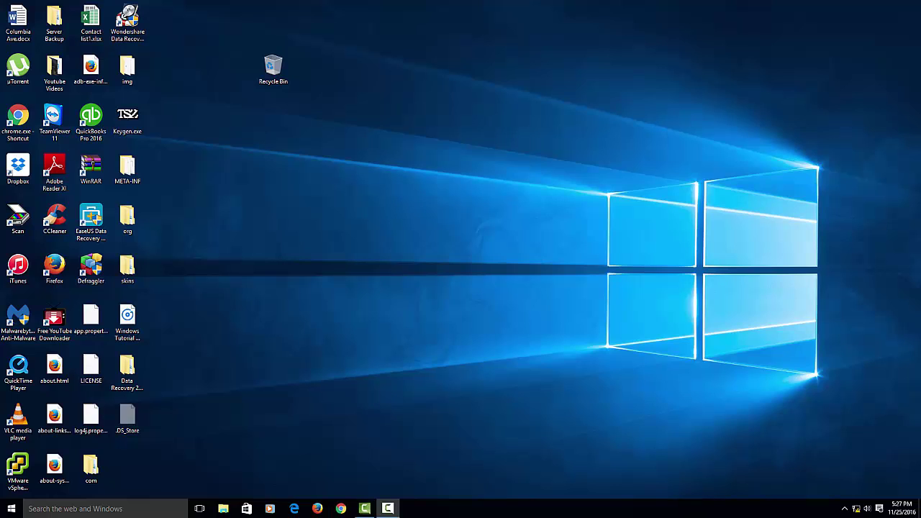
Step: Open the Win+X power-user menu from the Start button
{"action": "right_click", "coordinate": [10, 511]}
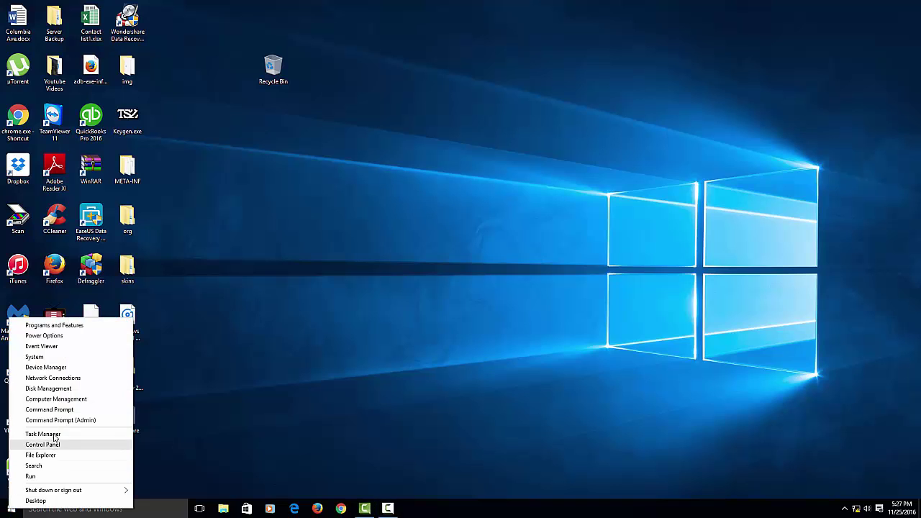
Step: Run ipconfig in Command Prompt to show the default gateway 192.168.1.1
{"action": "left_click", "coordinate": [51, 410]}
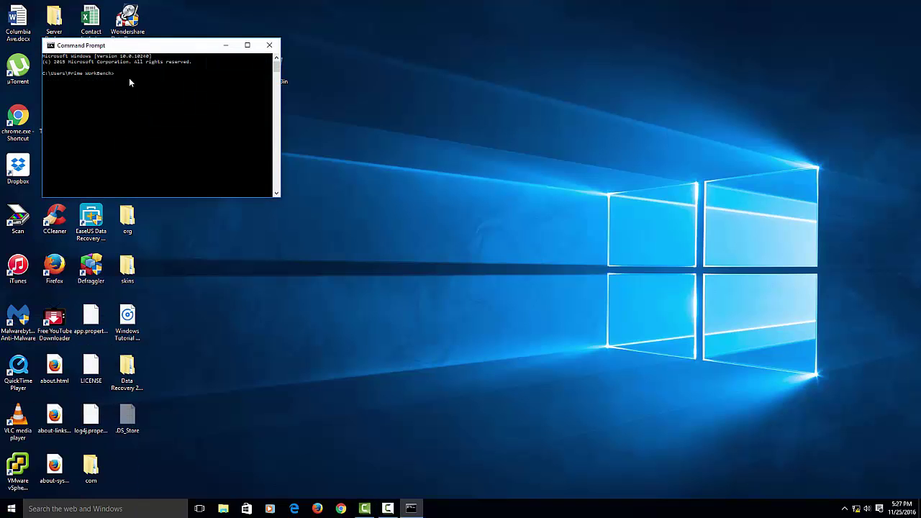
{"action": "type", "text": "ip"}
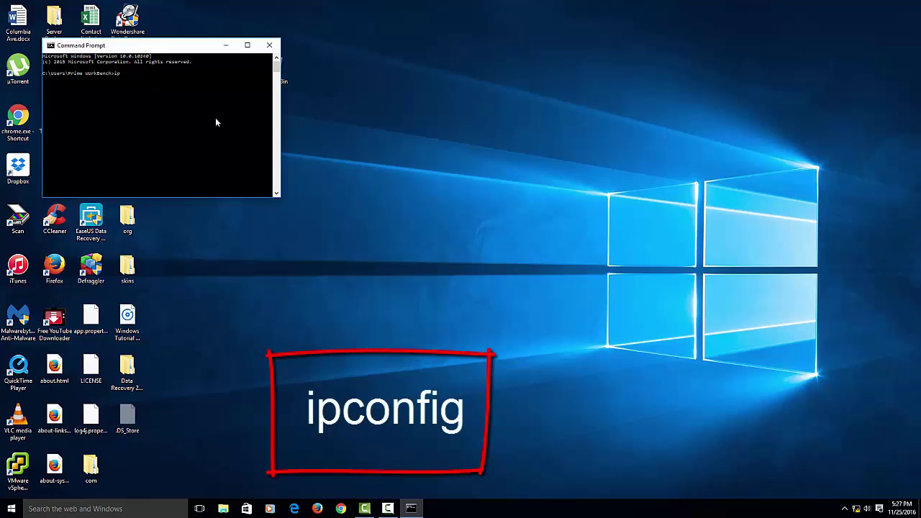
{"action": "type", "text": "config"}
{"action": "key", "text": "Return"}
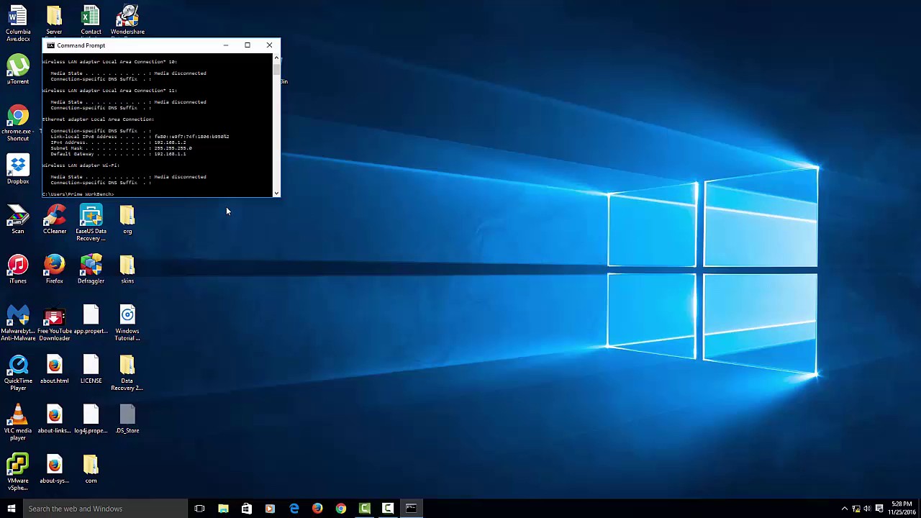
Step: Close the console and load 192.168.1.1 in Chrome to reach the router login prompt
{"action": "left_click", "coordinate": [269, 45]}
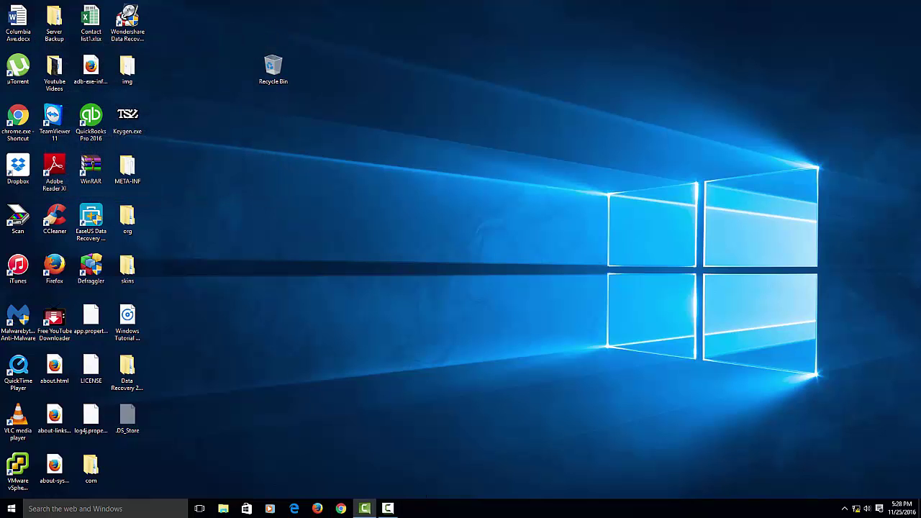
{"action": "left_click", "coordinate": [341, 509]}
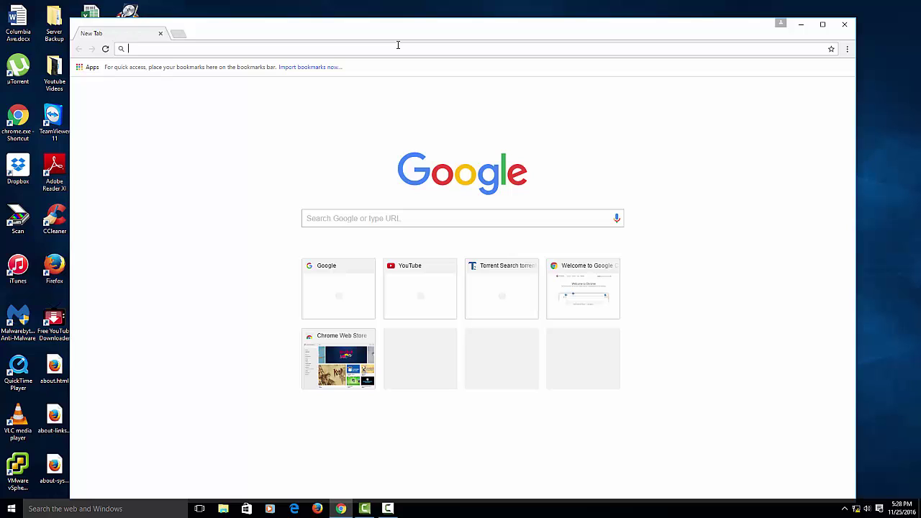
{"action": "type", "text": "192"}
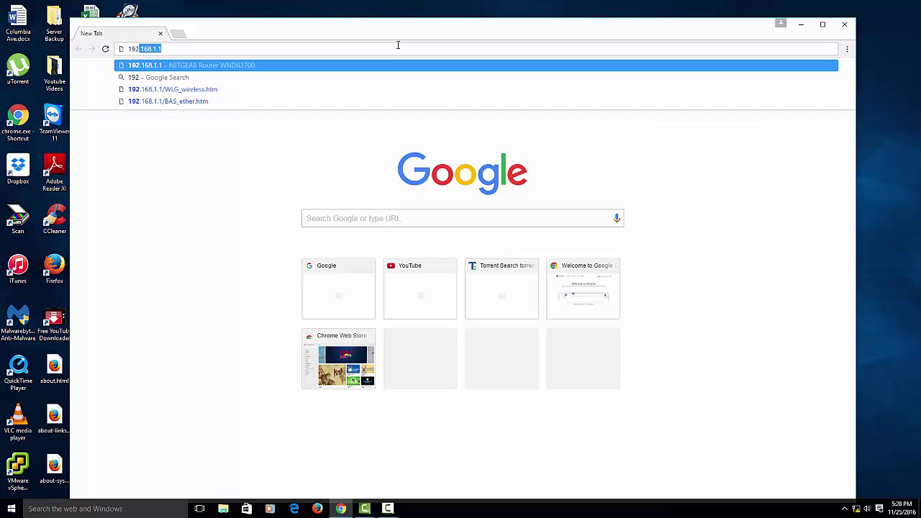
{"action": "type", "text": ".168.1.1"}
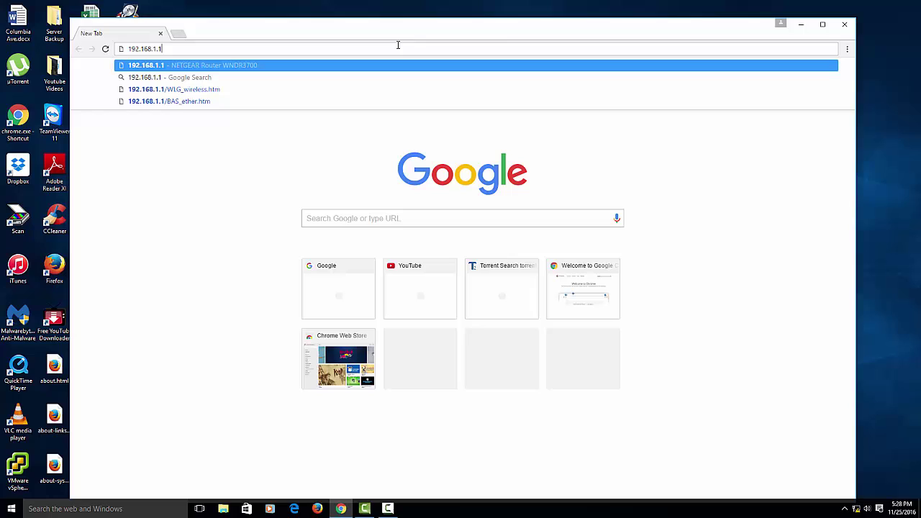
{"action": "key", "text": "Return"}
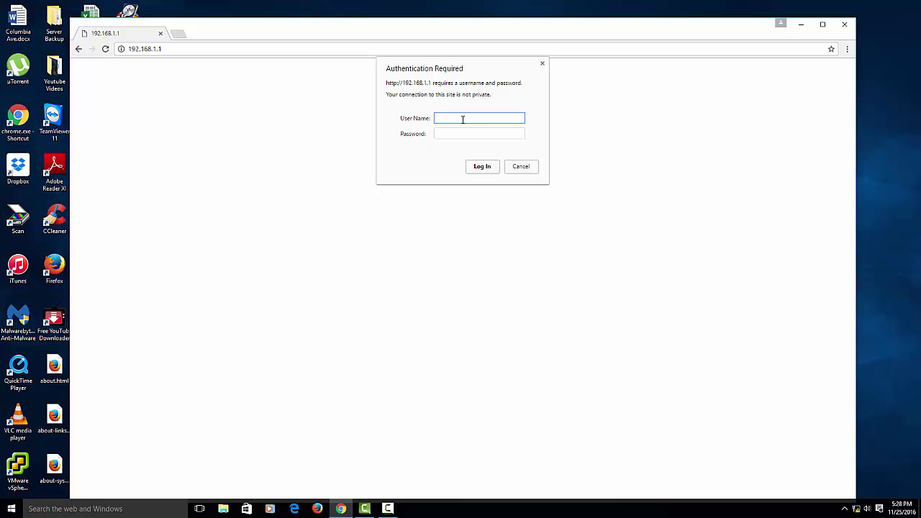
Step: Enter the username 'admin' and the router password in the login dialog
{"action": "type", "text": "admin"}
{"action": "key", "text": "Tab"}
{"action": "type", "text": "password"}
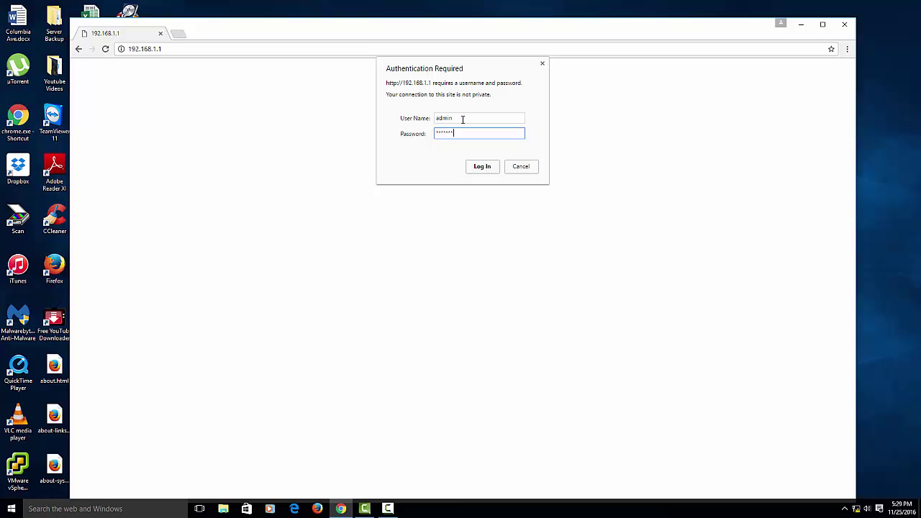
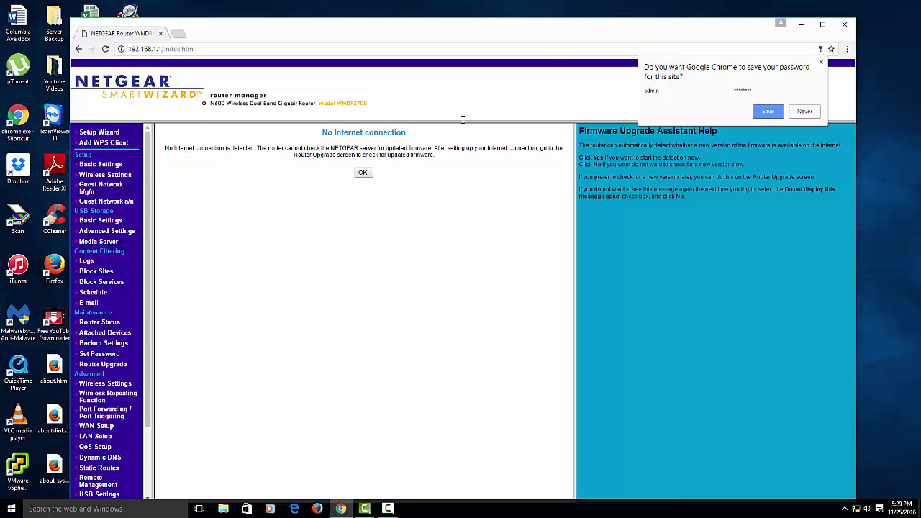
Step: Dismiss the 'No Internet connection' notice to reach the Basic Settings page
{"action": "left_click", "coordinate": [363, 172]}
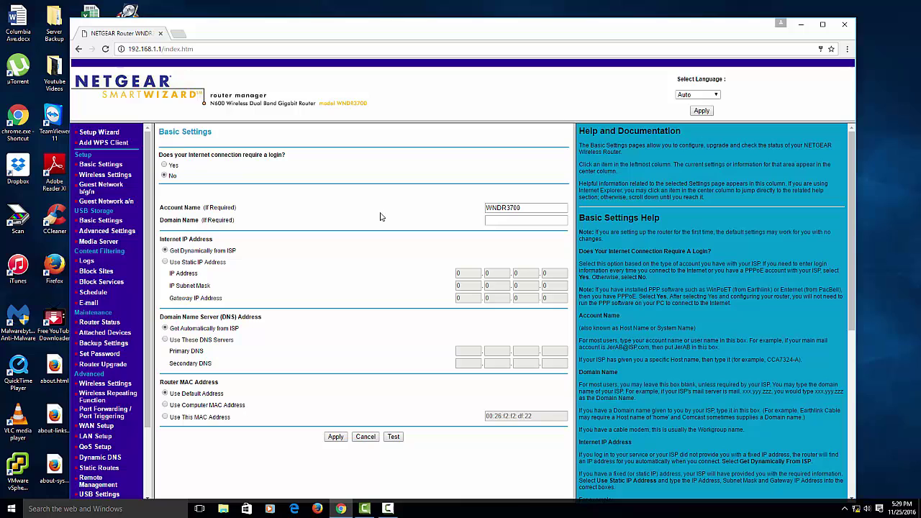
Step: On the Wireless Settings page, rename the 2.4GHz network from NETGEAR to Prime WiFi
{"action": "left_click", "coordinate": [92, 175]}
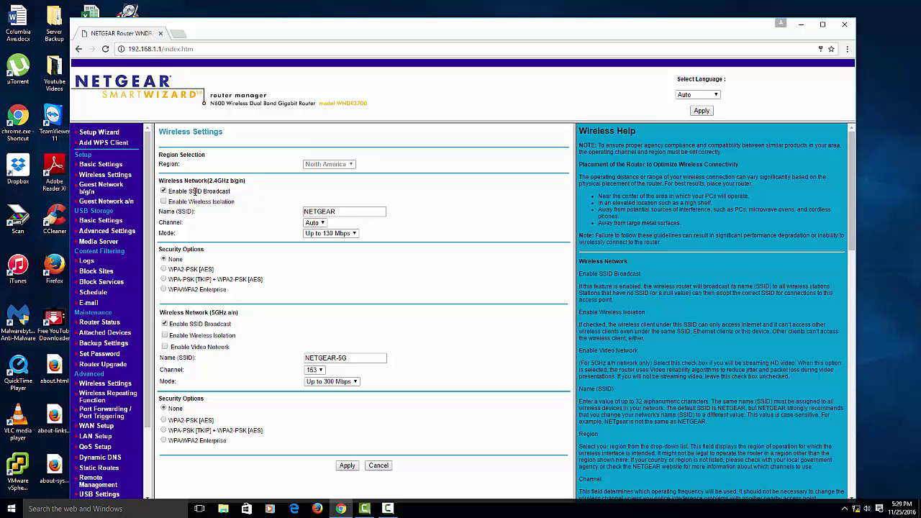
{"action": "left_click_drag", "start_coordinate": [190, 191], "coordinate": [231, 191]}
{"action": "double_click", "coordinate": [328, 211]}
{"action": "left_click", "coordinate": [328, 211]}
{"action": "double_click", "coordinate": [328, 212]}
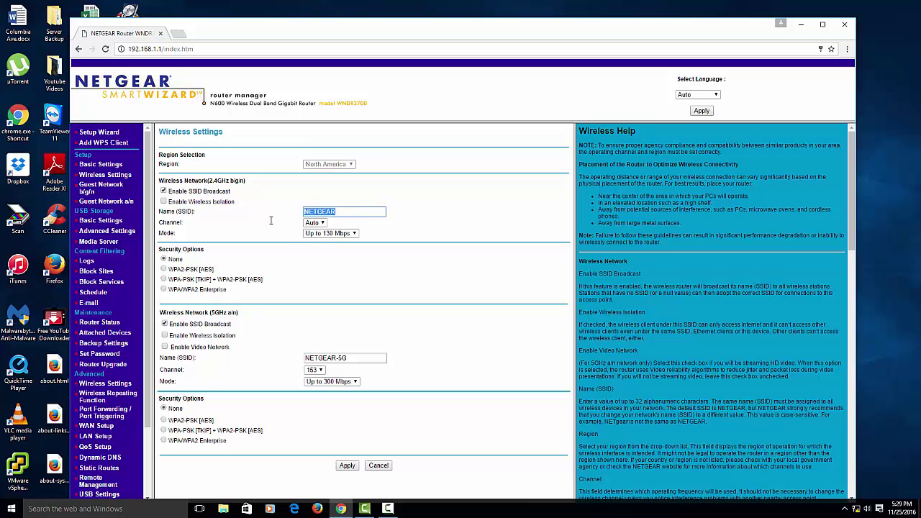
{"action": "key", "text": "BackSpace"}
{"action": "type", "text": "Prime WiFi"}
Step: Set the 2.4GHz network mode to Up to 300 Mbps
{"action": "left_click", "coordinate": [351, 234]}
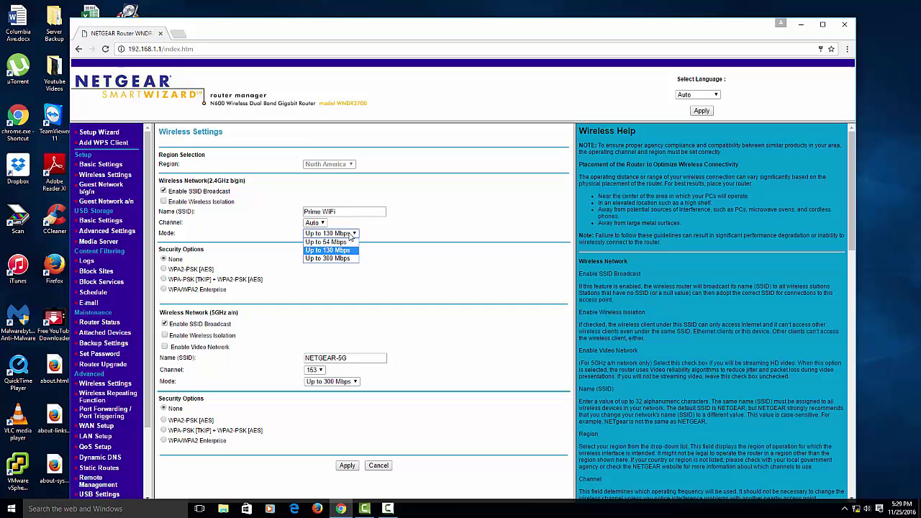
{"action": "left_click", "coordinate": [351, 235]}
{"action": "left_click", "coordinate": [352, 235]}
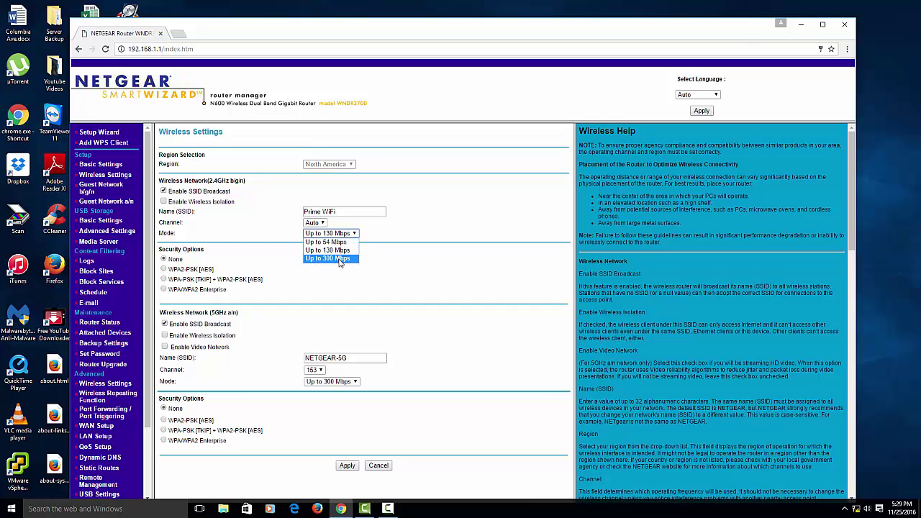
{"action": "left_click", "coordinate": [340, 260]}
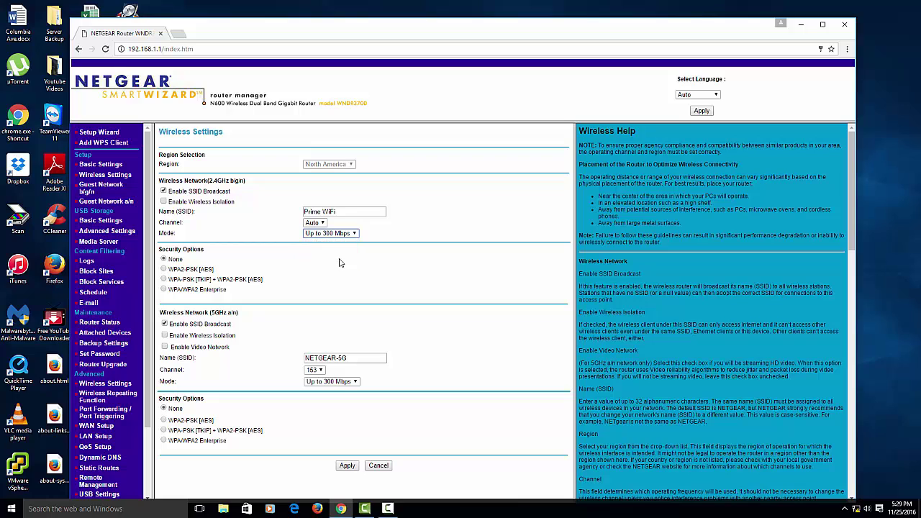
{"action": "left_click", "coordinate": [325, 225]}
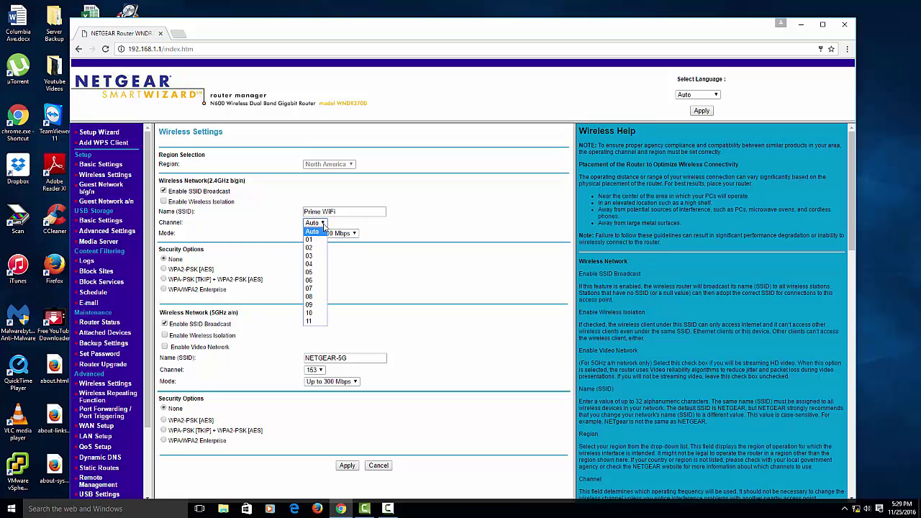
Step: Set the 2.4GHz Prime WiFi network to channel 11 with WPA2-PSK [AES] and a passphrase
{"action": "left_click", "coordinate": [310, 321]}
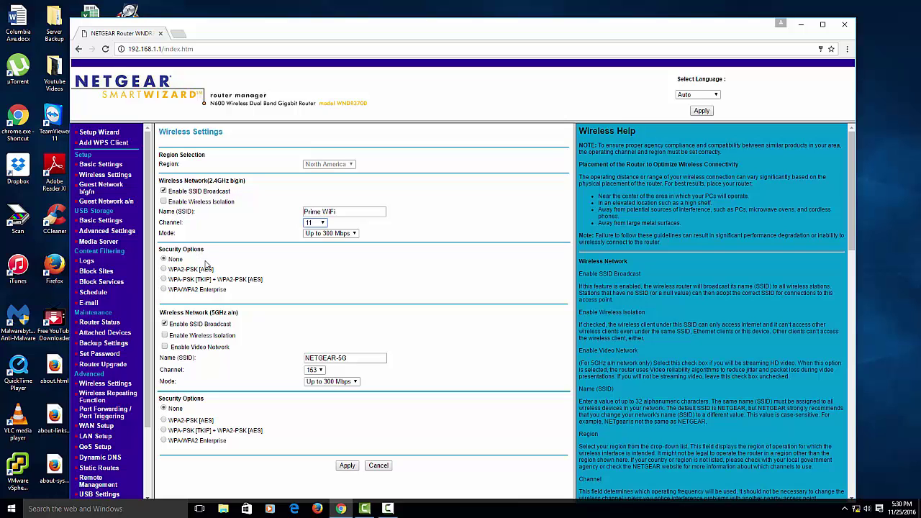
{"action": "left_click", "coordinate": [164, 269]}
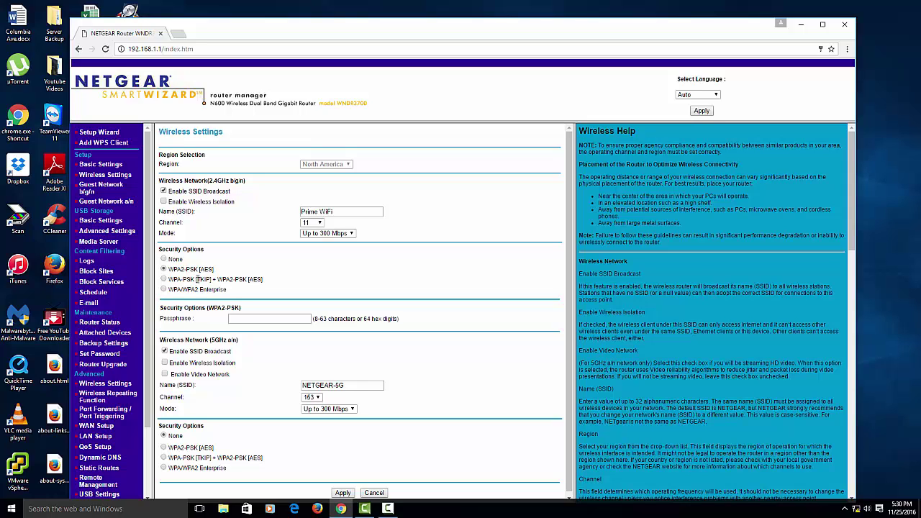
{"action": "left_click", "coordinate": [252, 318]}
{"action": "type", "text": "assword"}
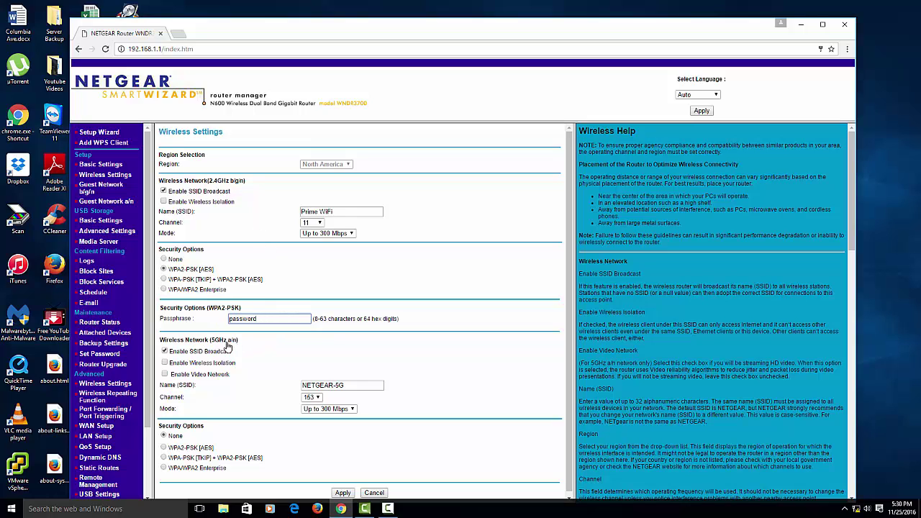
Step: Rename the 5GHz network from NETGEAR-5G to Prime WiFi 5
{"action": "left_click_drag", "start_coordinate": [243, 341], "coordinate": [210, 340]}
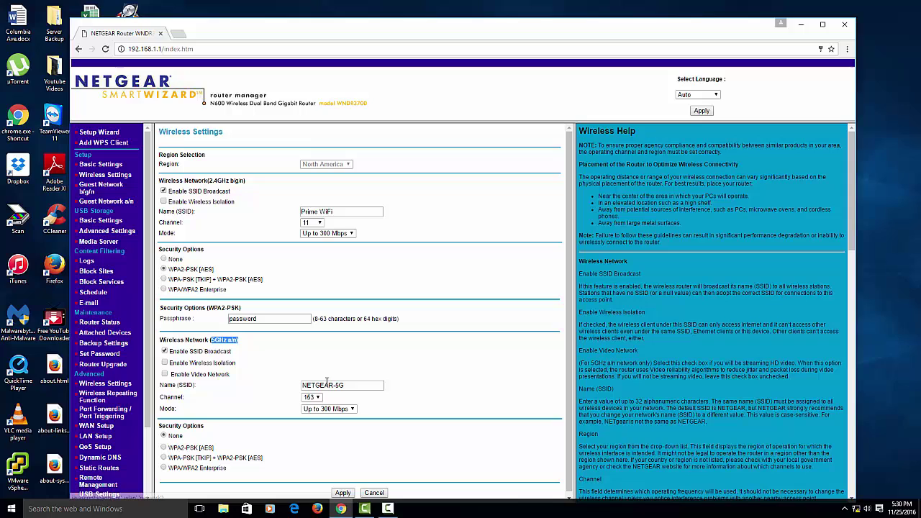
{"action": "left_click_drag", "start_coordinate": [352, 387], "coordinate": [260, 380]}
{"action": "type", "text": "Pri"}
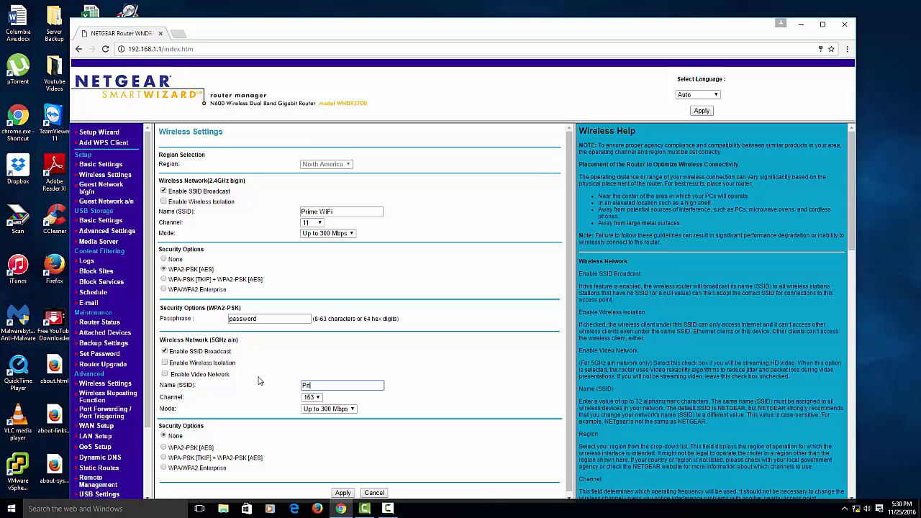
{"action": "type", "text": "me WiFi 5"}
Step: Secure the 5GHz network with WPA2-PSK [AES] and a passphrase, then apply all changes
{"action": "scroll", "coordinate": [210, 424], "scroll_direction": "down", "scroll_amount": 1}
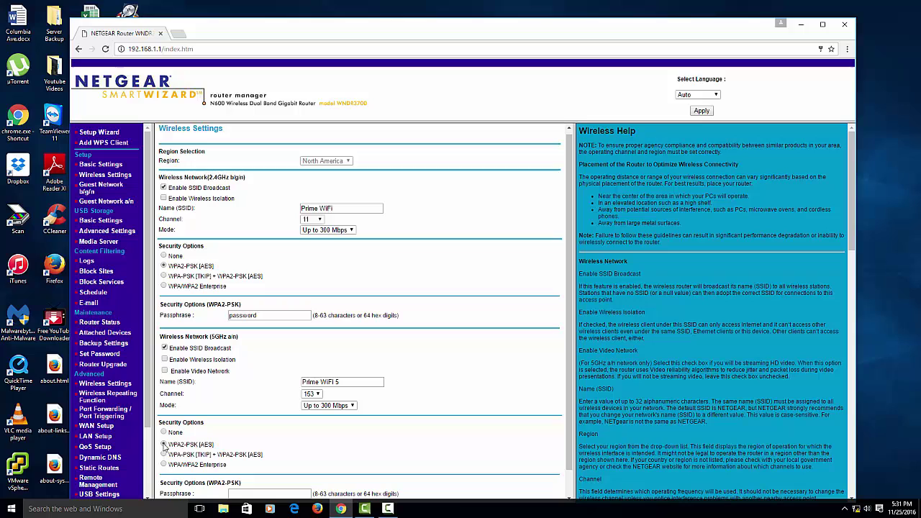
{"action": "left_click", "coordinate": [164, 445]}
{"action": "left_click", "coordinate": [239, 466]}
{"action": "type", "text": "pa"}
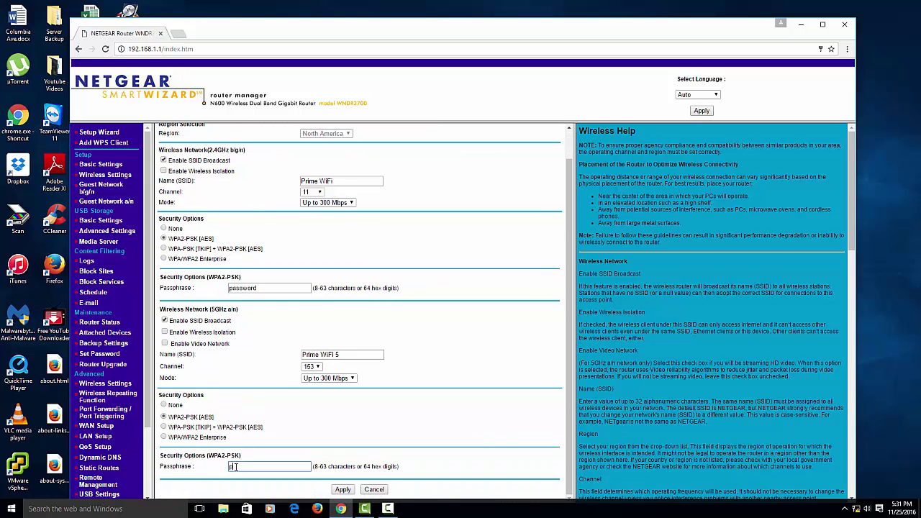
{"action": "type", "text": "ssword"}
{"action": "left_click", "coordinate": [342, 490]}
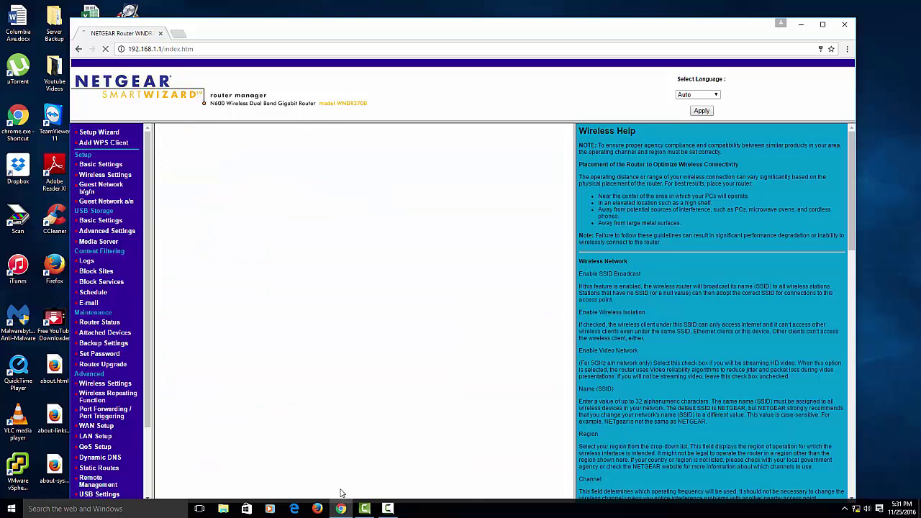